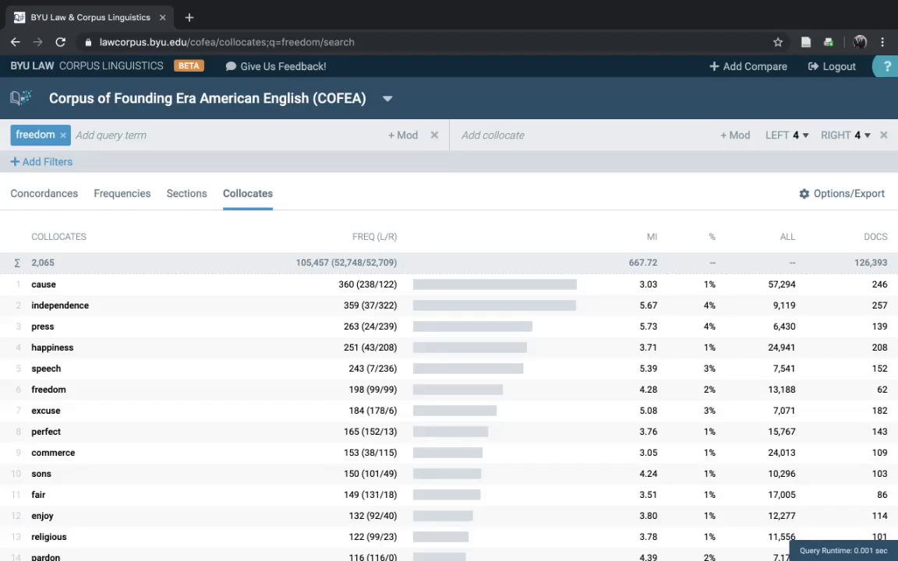
Set the collocate window for freedom to 0 words on the left and 1 word on the right
left_click(787, 135)
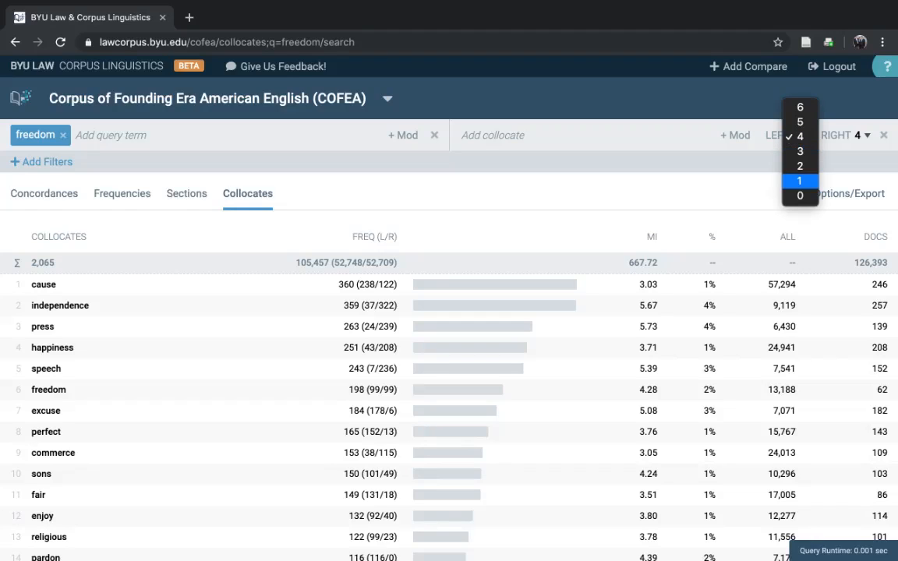
left_click(801, 193)
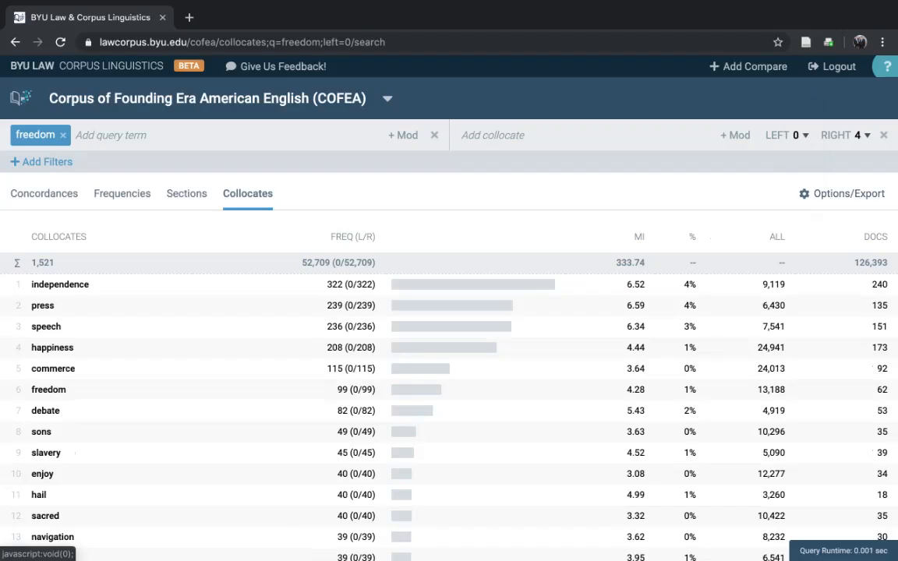
left_click(858, 135)
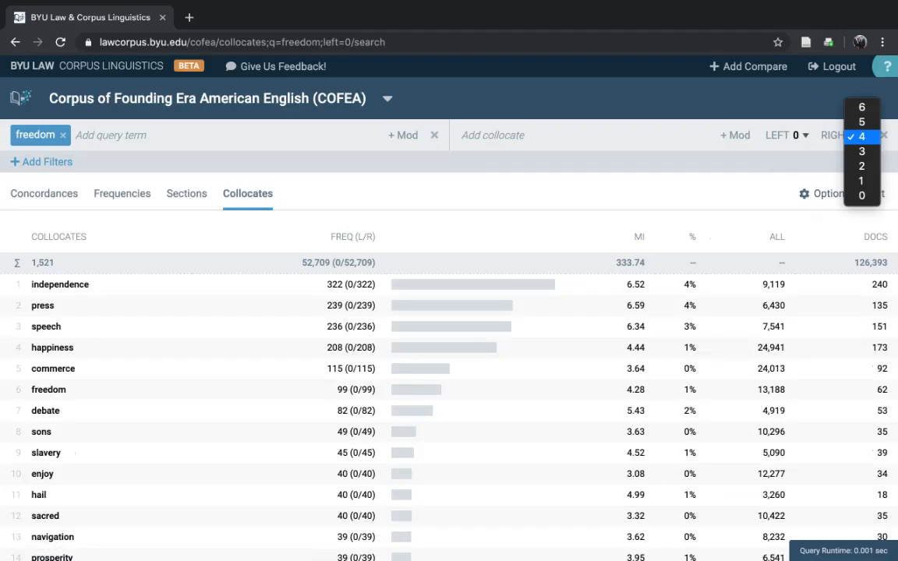
left_click(862, 165)
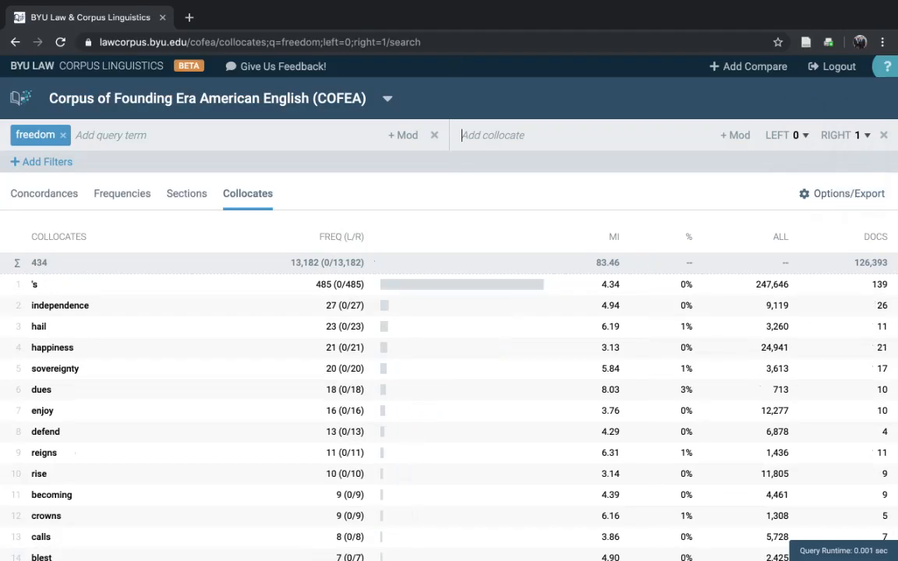
Restrict the collocates of freedom to verbs by adding the collocate term */v
left_click(735, 135)
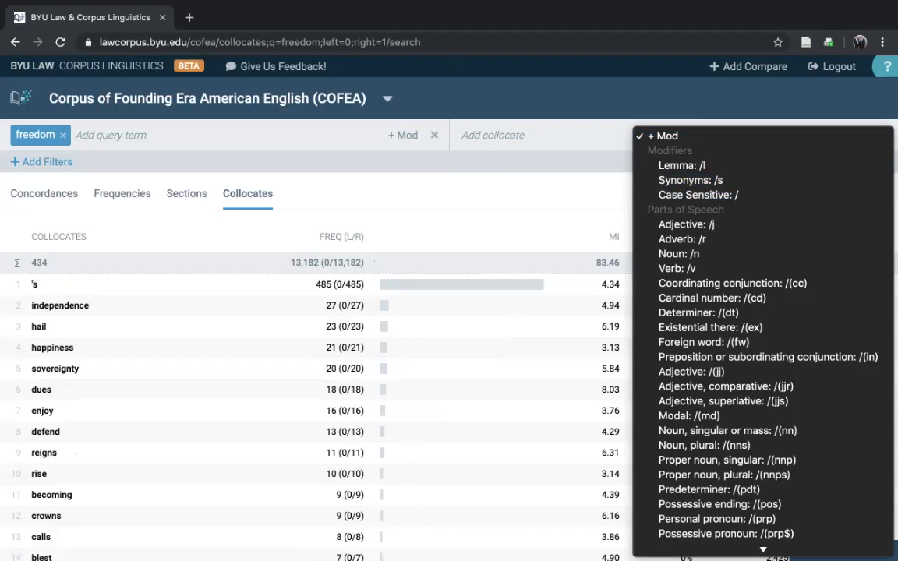
key("Return")
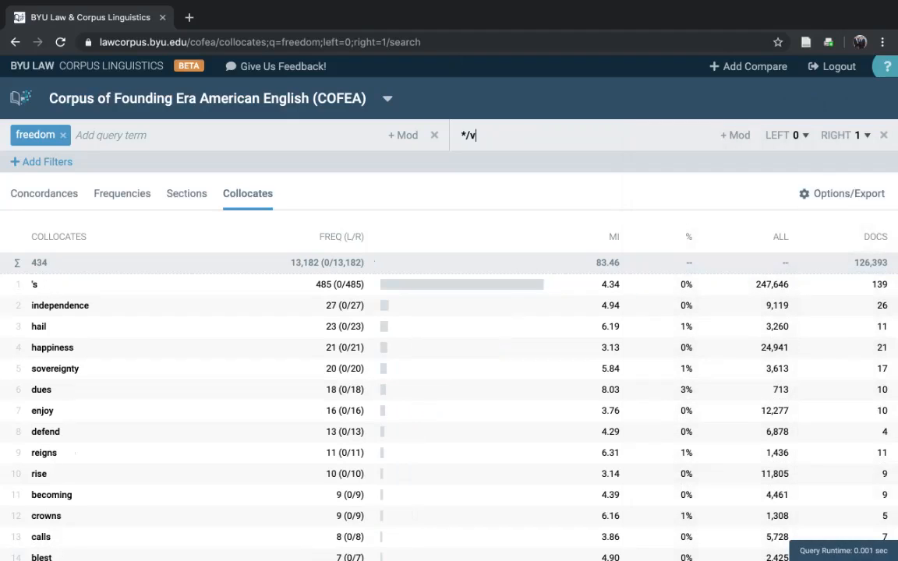
key("Return")
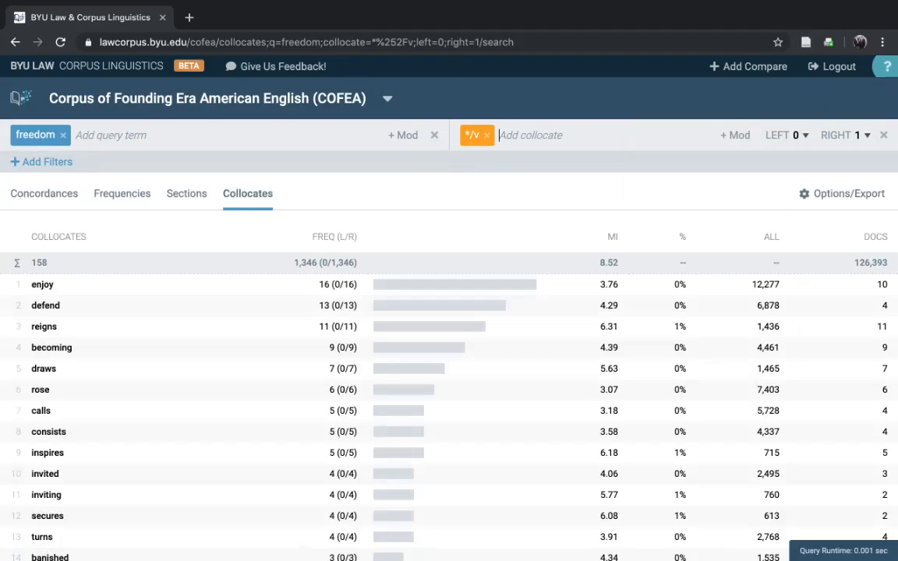
Change the collocate window to 1 word on the left and 0 words on the right of freedom
scroll(449, 312, "down", 4)
scroll(449, 311, "up", 4)
left_click(788, 134)
key("Return")
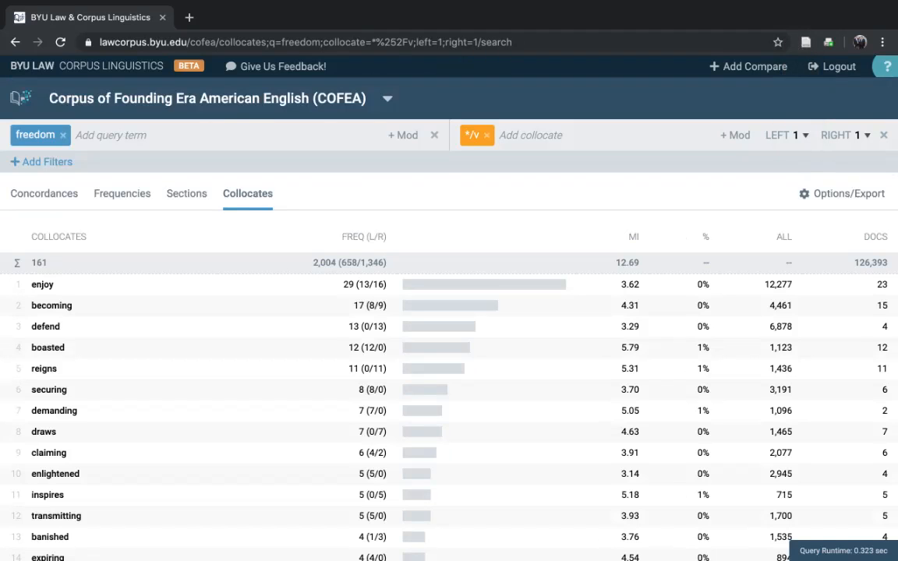
left_click(846, 135)
key("Down")
key("Return")
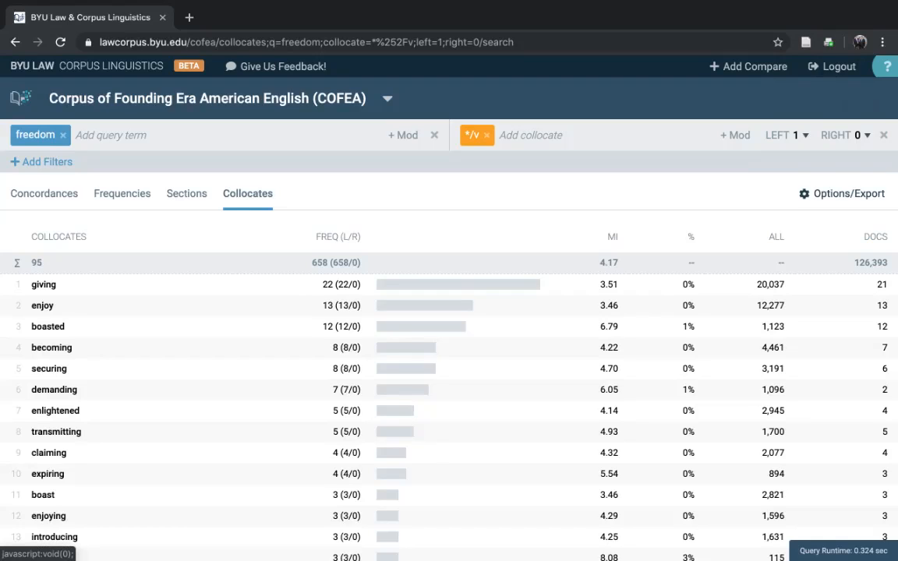
Set the minimum mutual info score to 0 in the collocate options and apply it
left_click(849, 194)
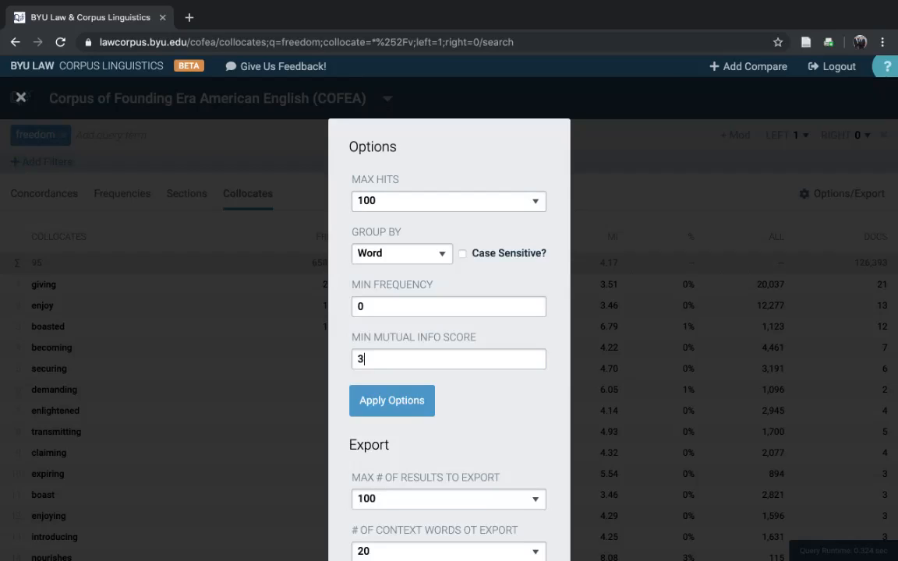
key("BackSpace")
type("0")
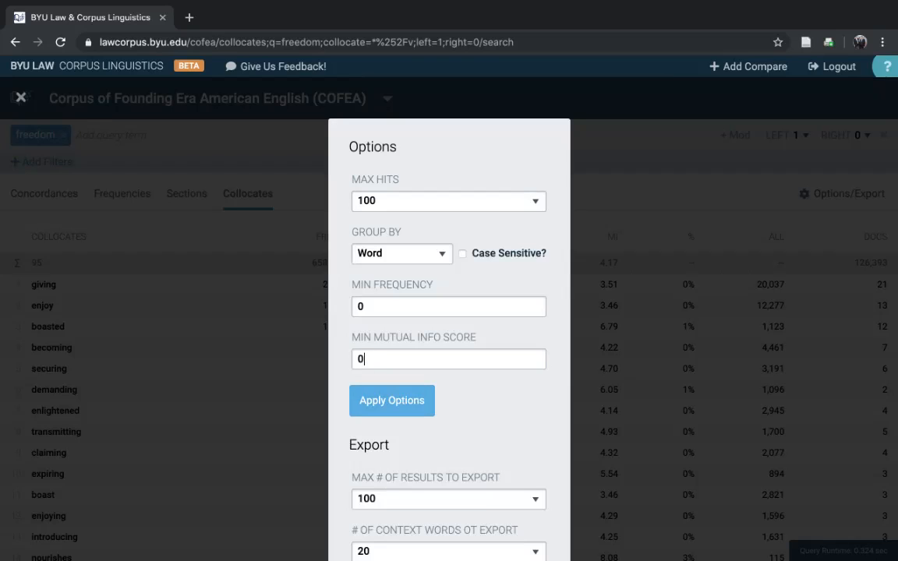
key("Return")
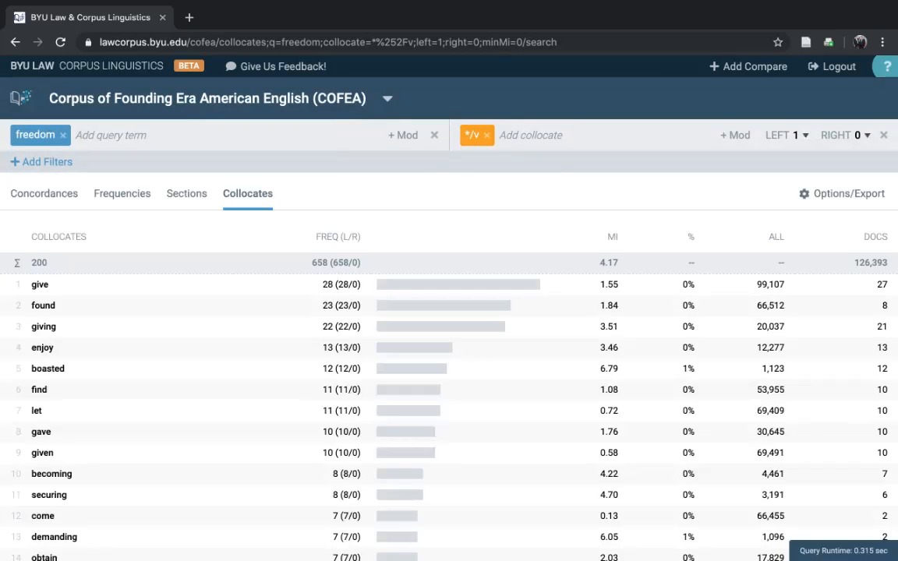
Remove the */v collocate term and set the collocate window to 4 words on each side
left_click(487, 135)
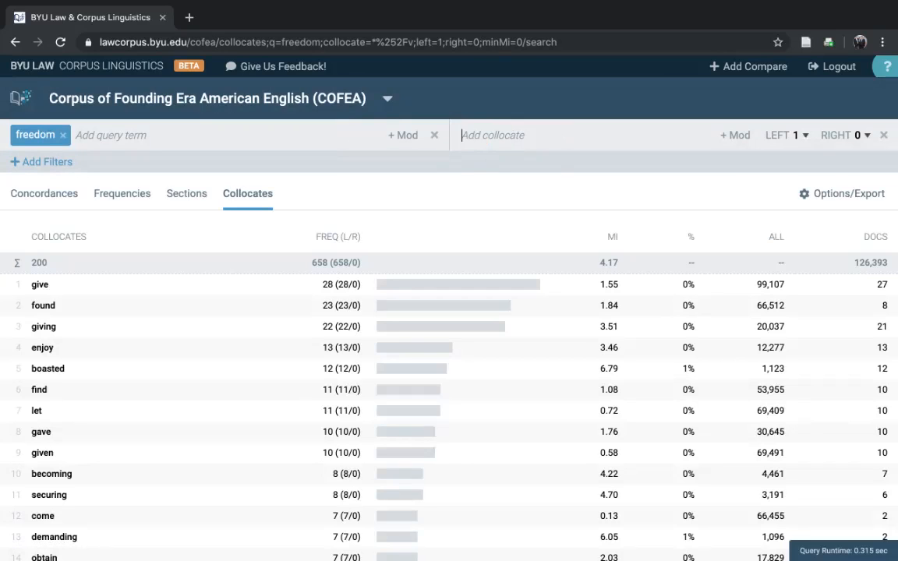
left_click(795, 135)
left_click(800, 91)
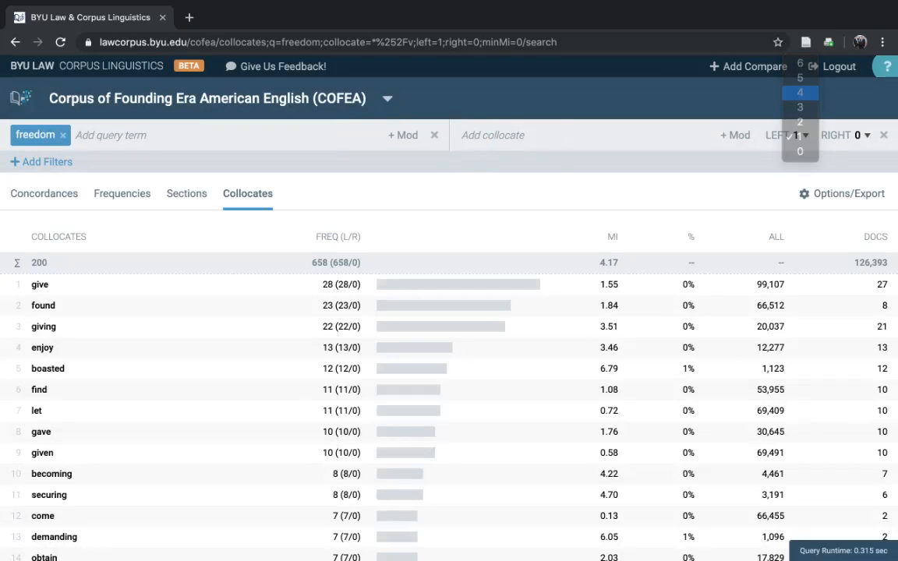
left_click(858, 135)
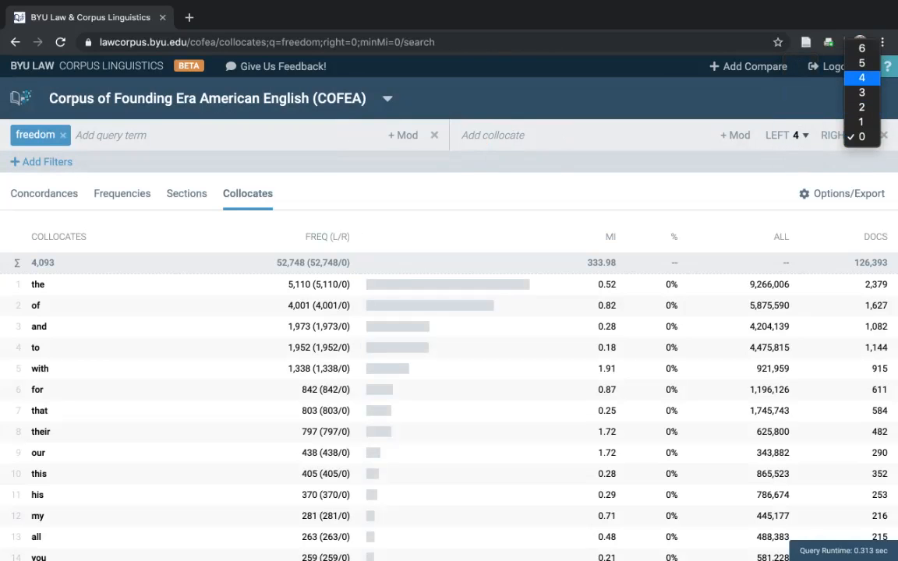
left_click(862, 77)
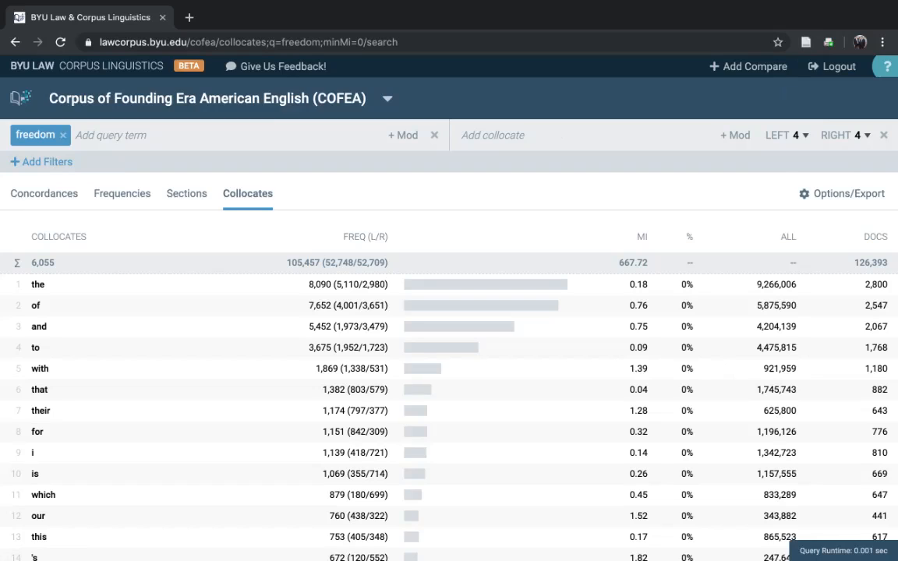
Set the minimum mutual info score to 3 in the collocate options and apply it
scroll(404, 351, "down", 3)
scroll(404, 351, "up", 3)
left_click(807, 194)
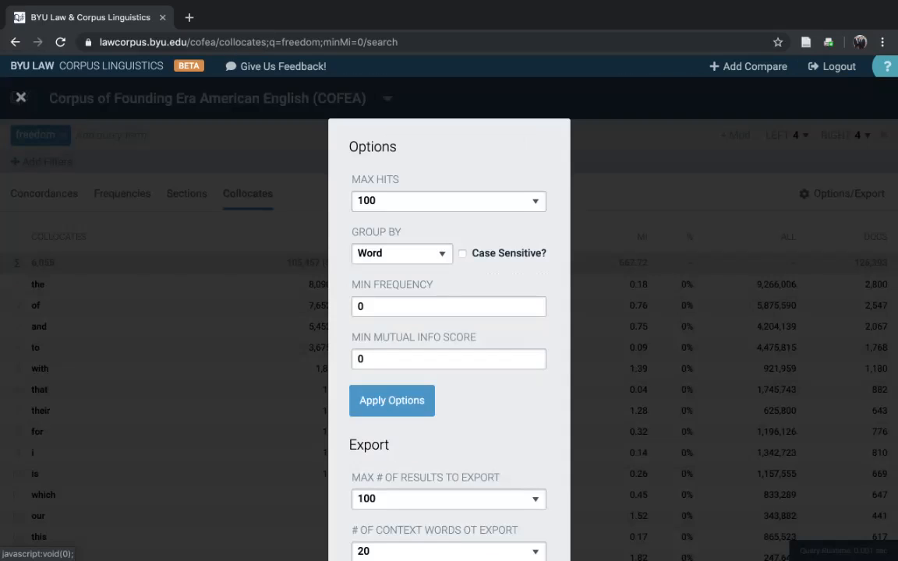
left_click(449, 359)
key("BackSpace")
type("3")
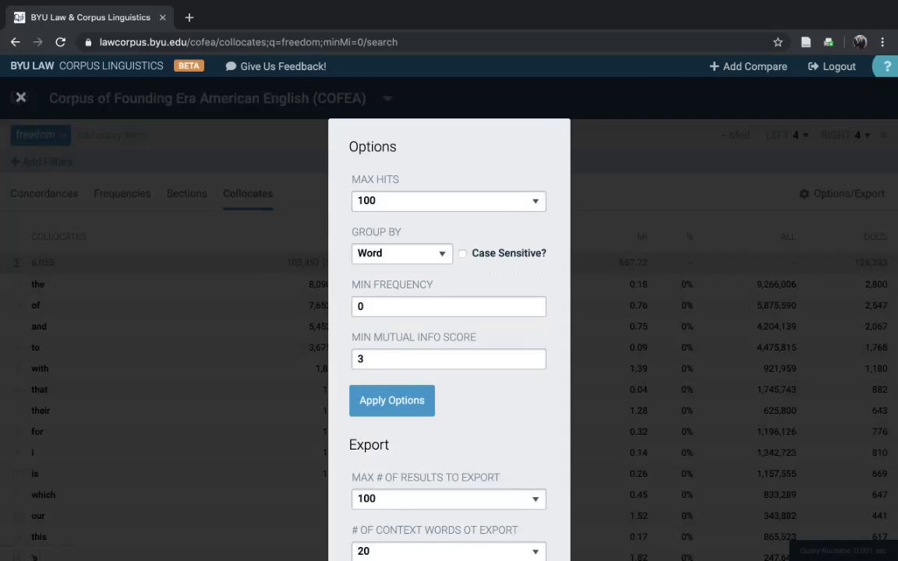
key("Return")
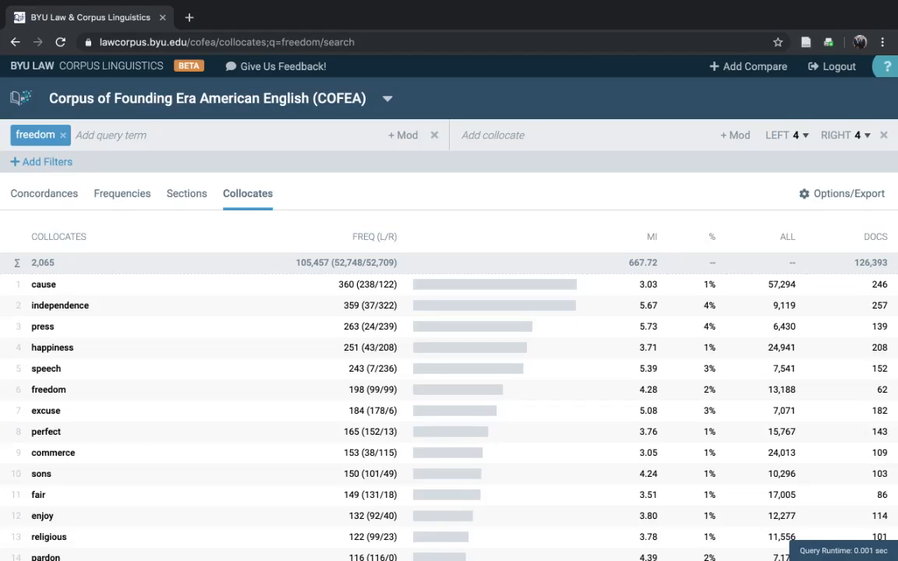
Add a side-by-side comparison and replace the second search's query term with liberty
scroll(449, 312, "down", 4)
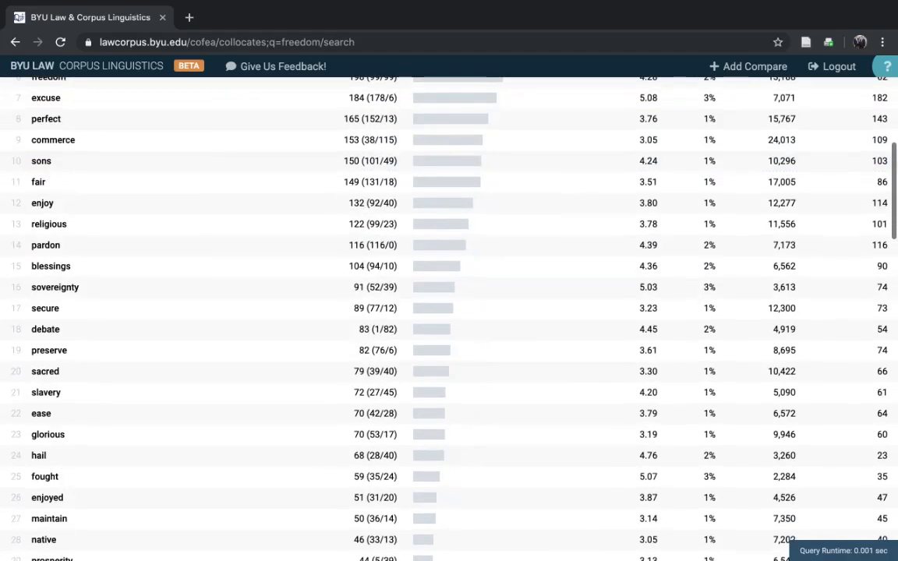
scroll(449, 312, "down", 1)
scroll(449, 311, "down", 2)
scroll(449, 312, "up", 7)
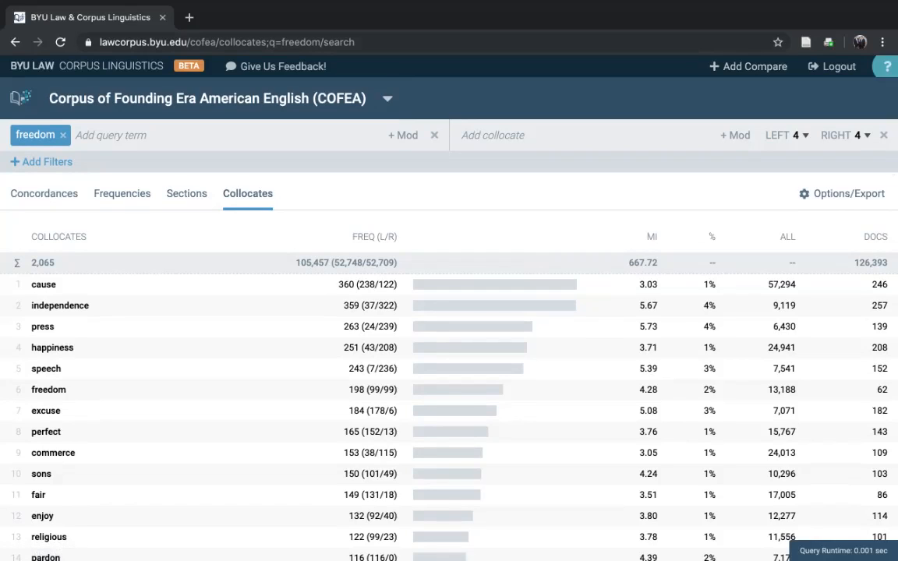
left_click(748, 66)
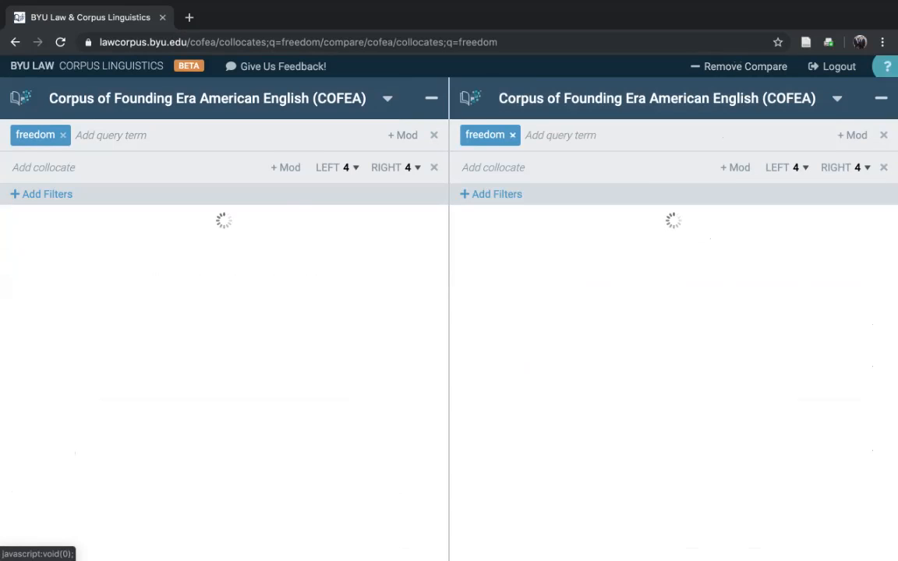
left_click(512, 135)
type("liberty")
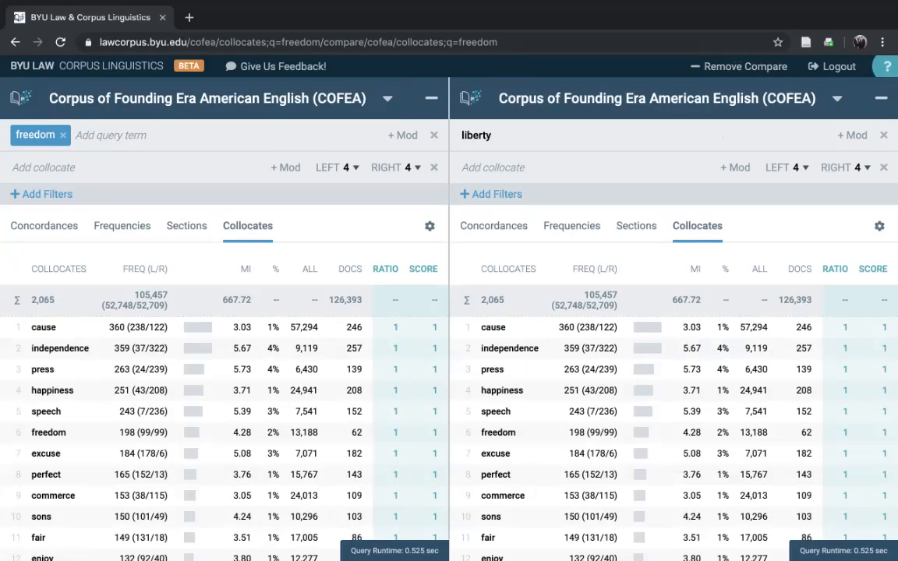
key("Return")
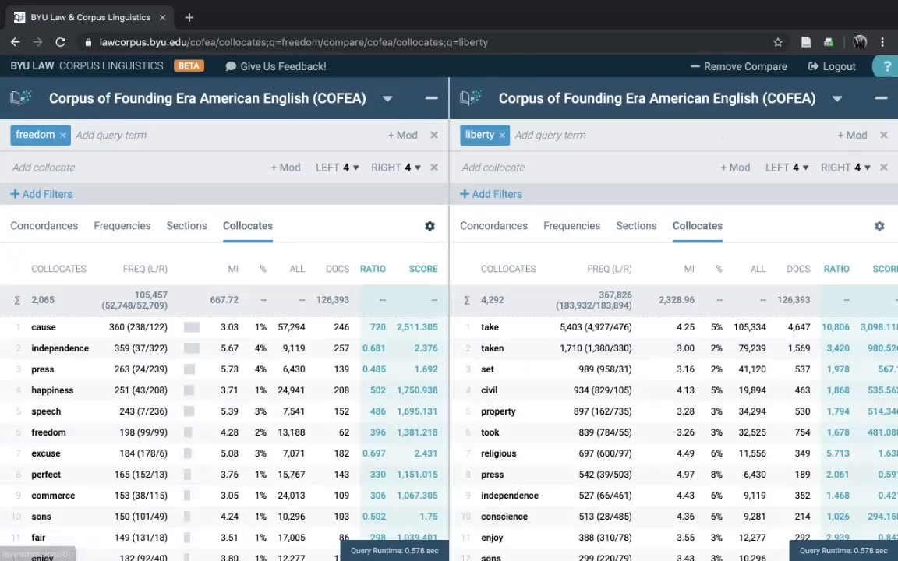
Review the options and export settings for both the freedom and liberty searches, and close them without changes
left_click(430, 225)
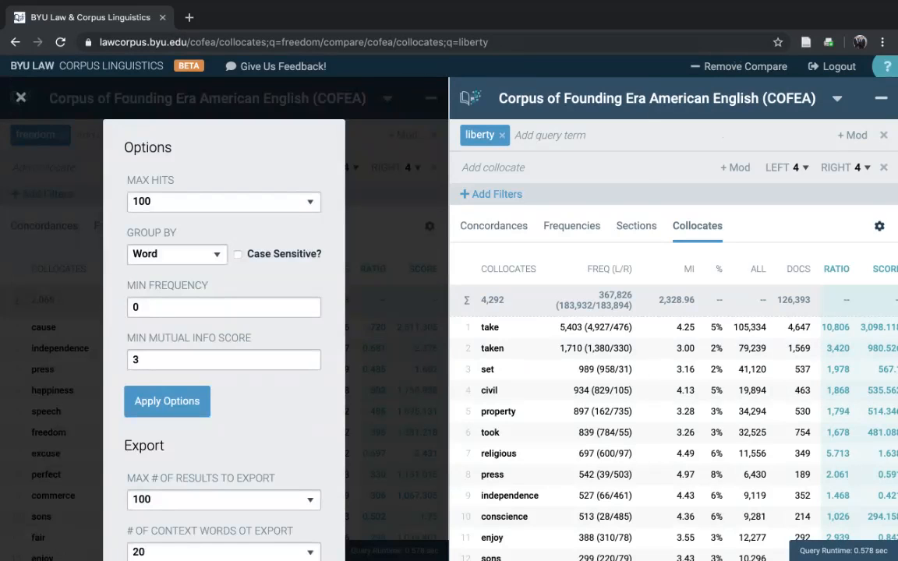
left_click(879, 226)
scroll(673, 312, "down", 3)
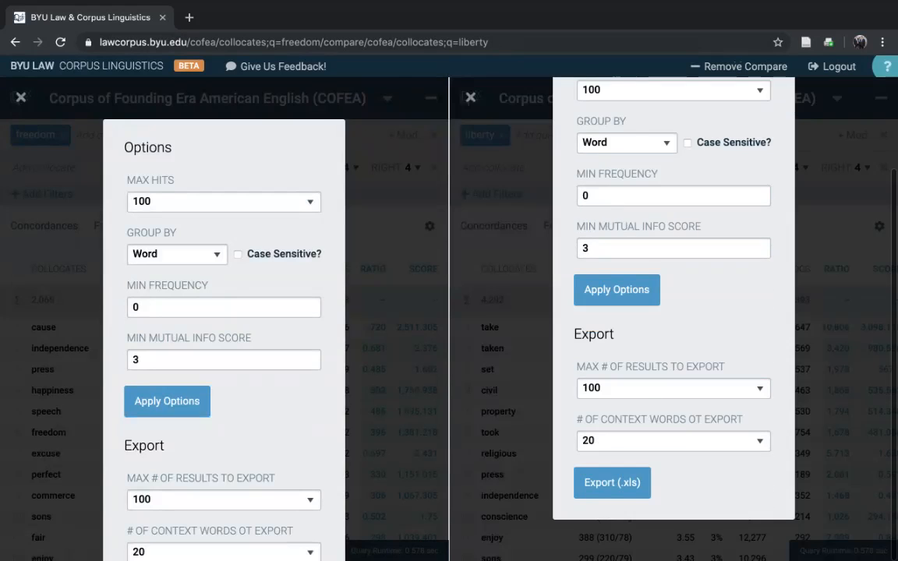
scroll(224, 312, "down", 3)
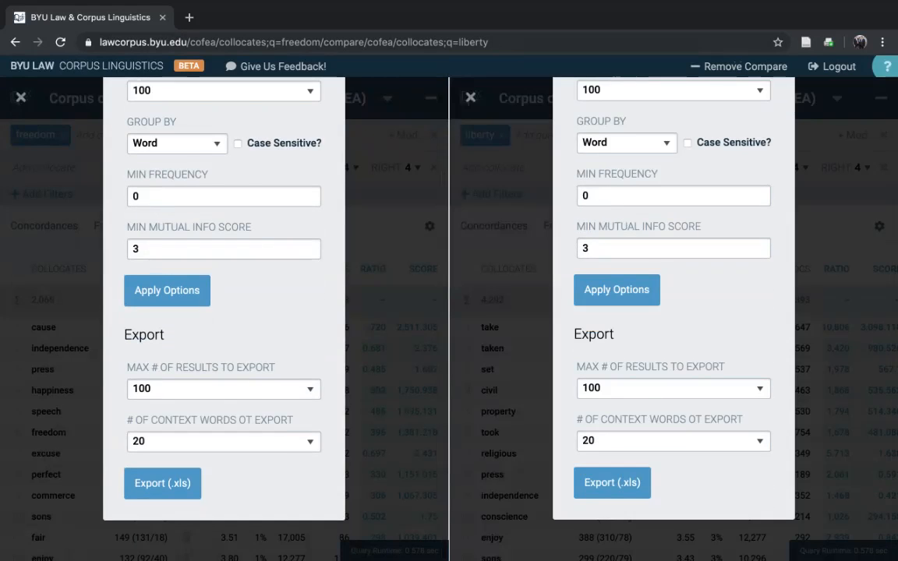
key("Escape")
key("Escape")
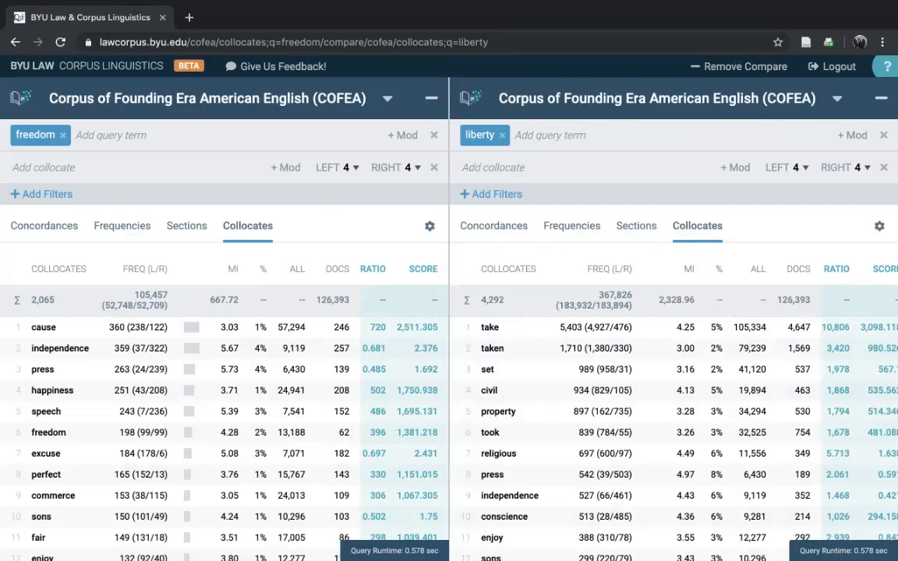
Open the concordances for freedom with the collocate speech and for liberty with the collocate religious
scroll(224, 312, "down", 2)
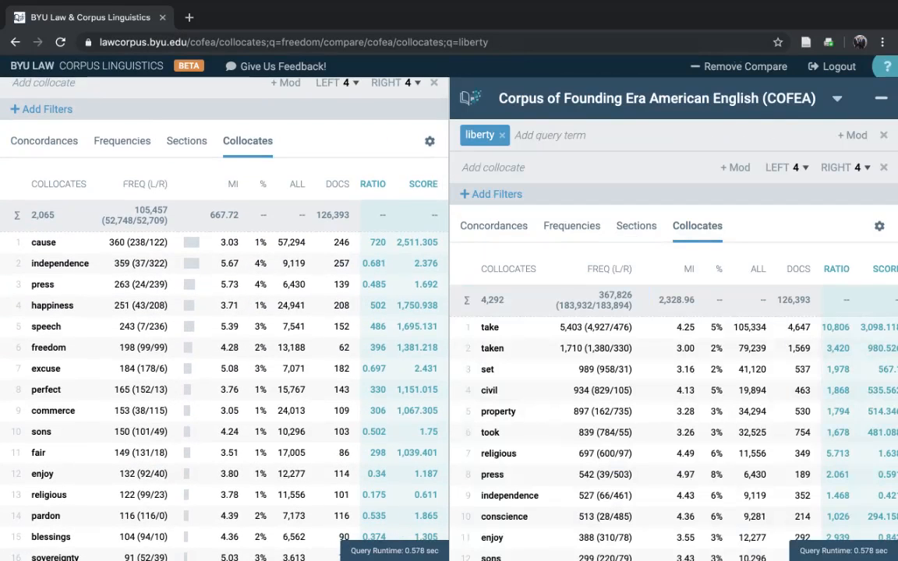
scroll(673, 312, "down", 5)
scroll(673, 312, "up", 5)
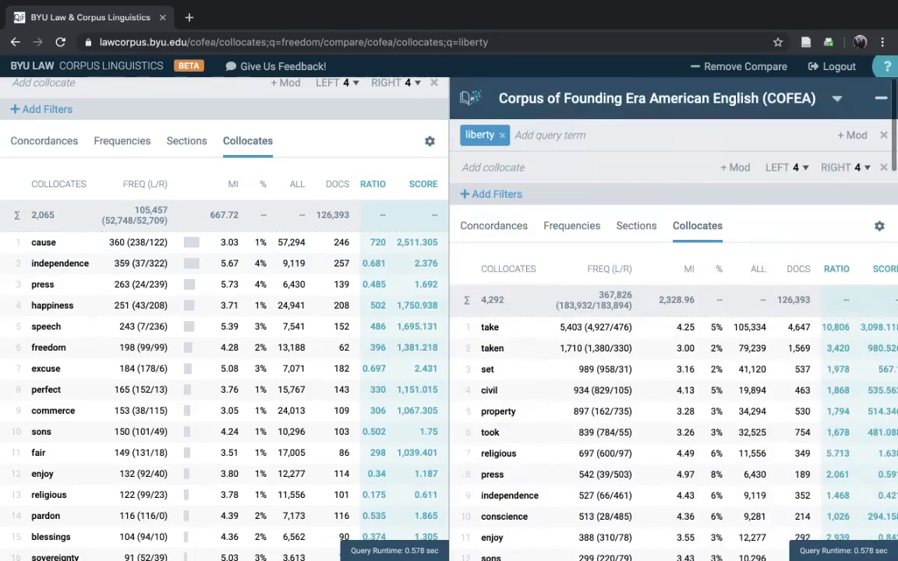
scroll(225, 312, "up", 2)
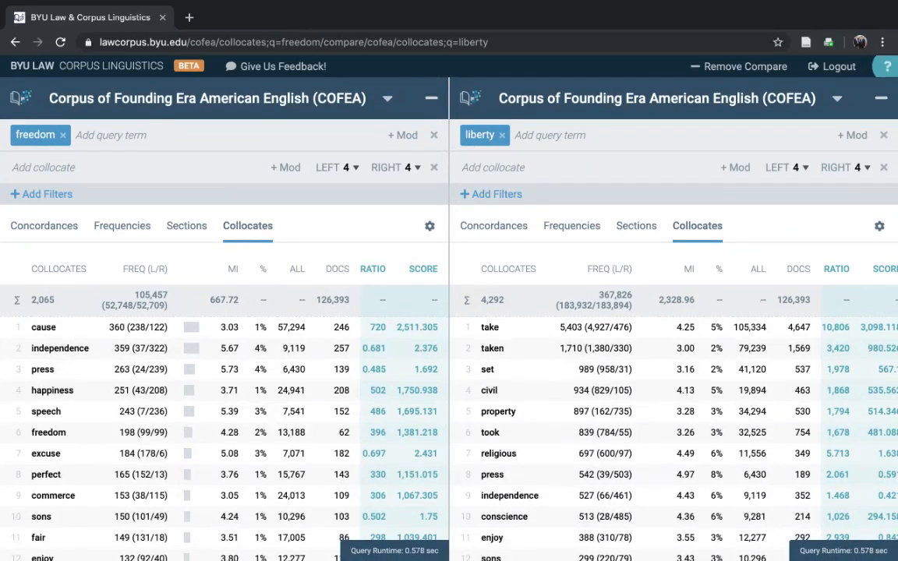
left_click(46, 411)
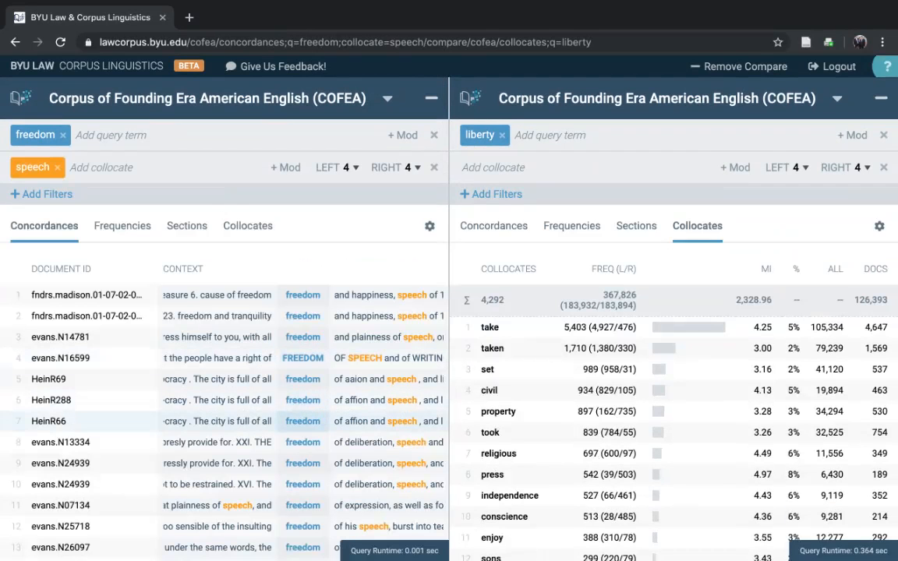
scroll(673, 328, "down", 1)
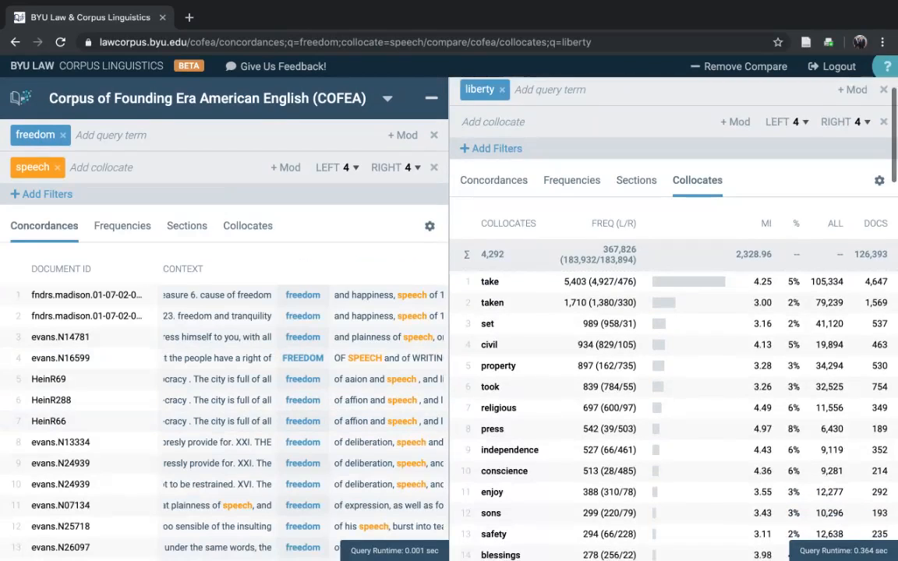
scroll(674, 327, "down", 1)
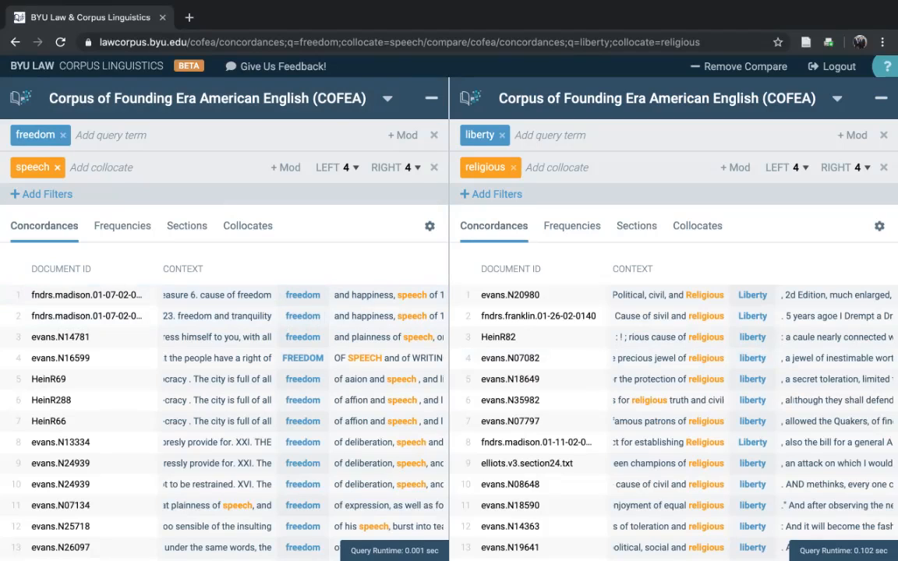
Remove the collocates speech and religious from the freedom and liberty searches
key("BackSpace")
left_click(484, 167)
key("BackSpace")
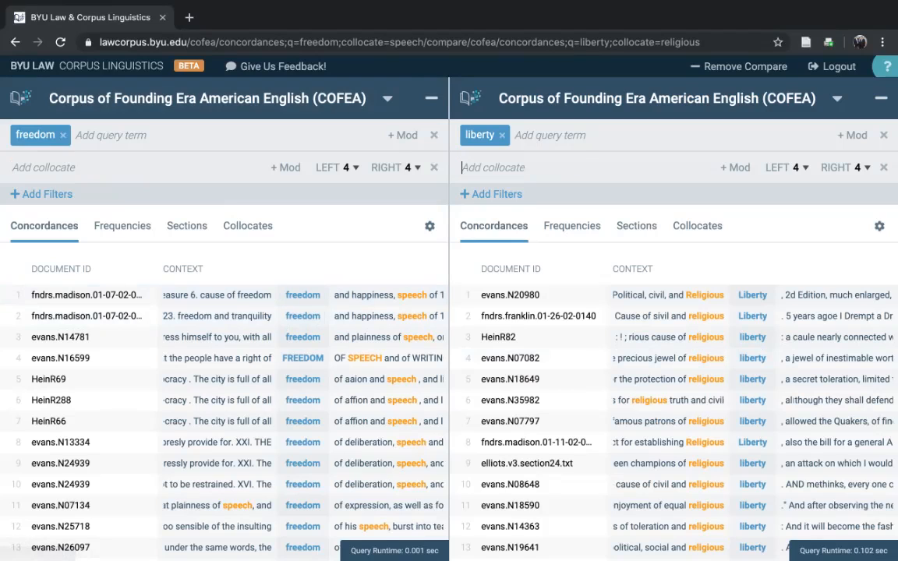
Replace the query term freedom with the phrase freedom of, and the query term liberty with liberty of
left_click(109, 135)
key("BackSpace")
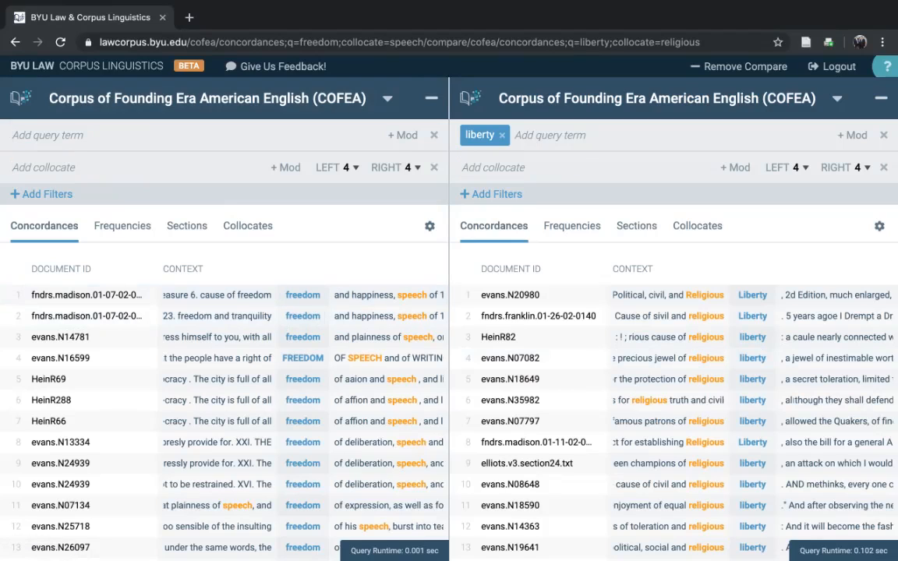
type("freedom of")
key("Return")
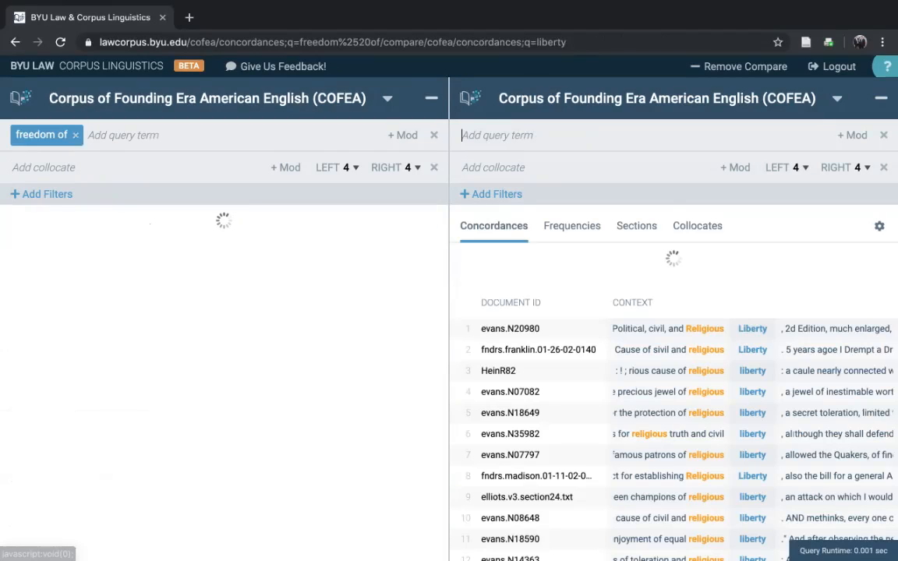
type("liberty of")
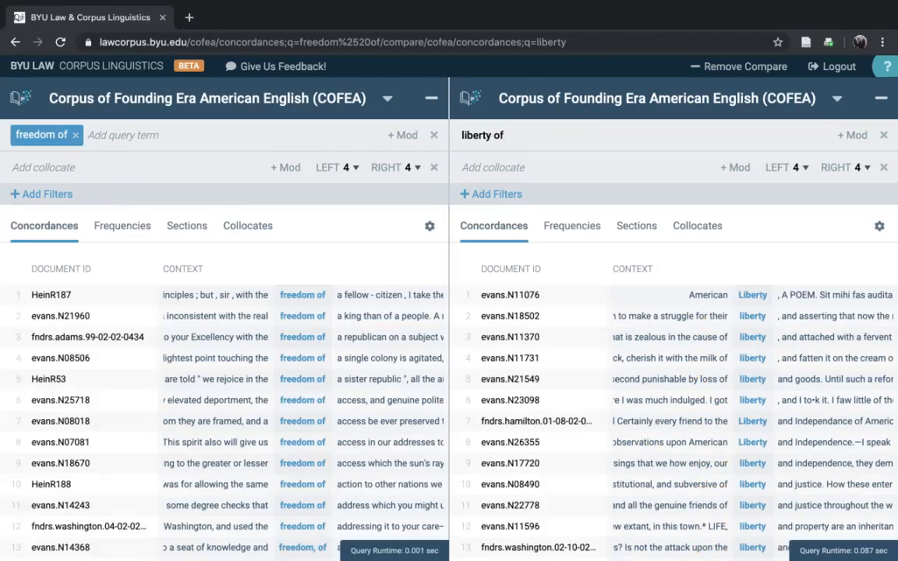
key("Return")
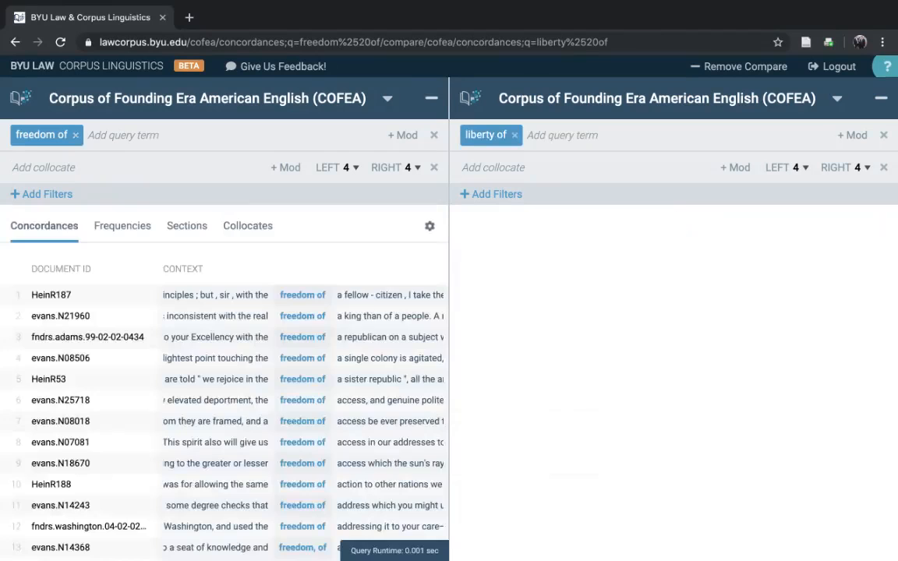
Set the left collocate window of the freedom of search to 0 words
left_click(345, 168)
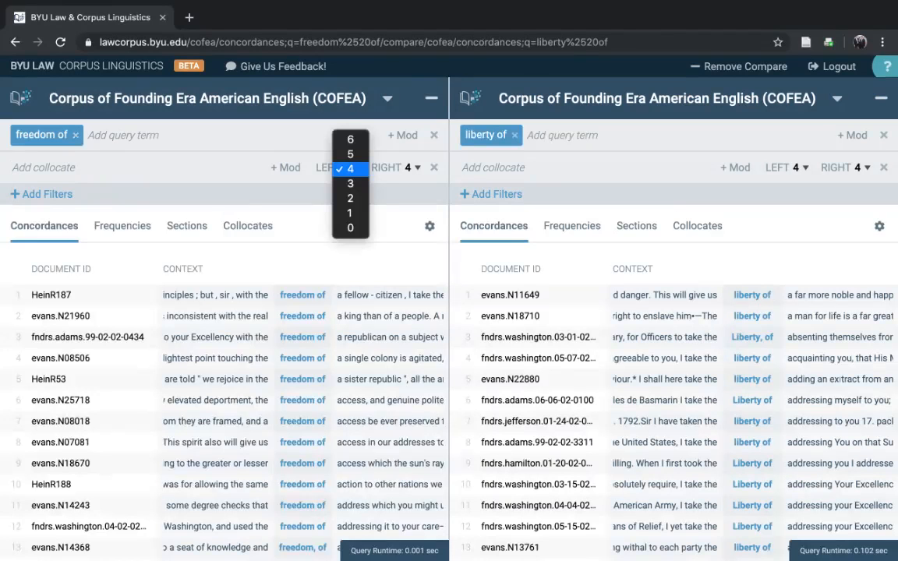
key("Down")
key("Down")
key("Down")
key("Down")
key("Return")
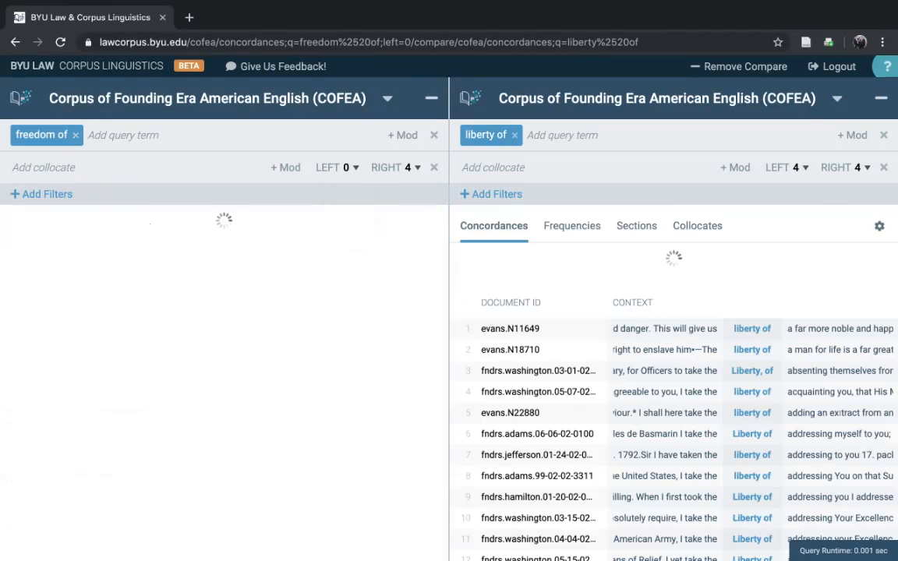
Set the left collocate window of the liberty of search to 0 words
left_click(788, 168)
key("Down")
key("Down")
key("Down")
key("Down")
key("Return")
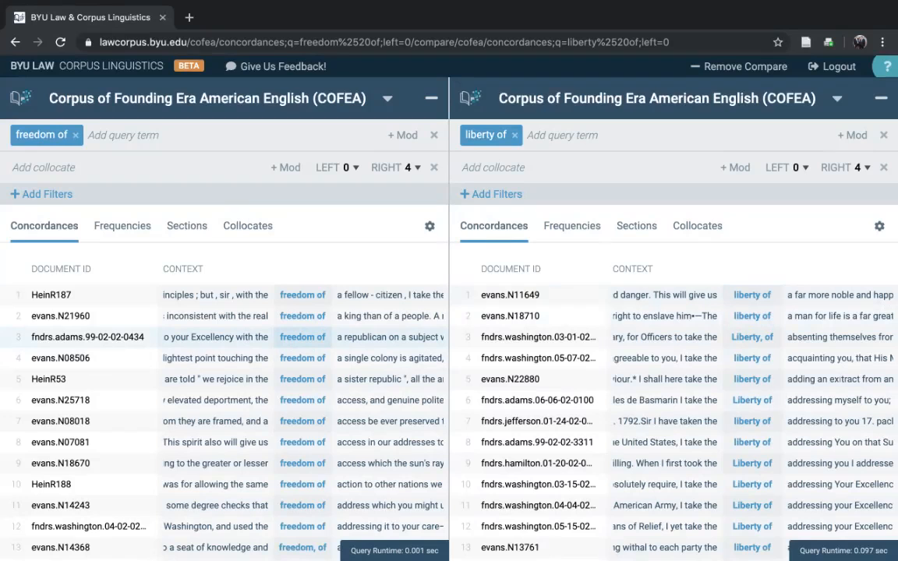
Switch both the freedom of and liberty of results from concordances to collocates
scroll(225, 312, "up", 3)
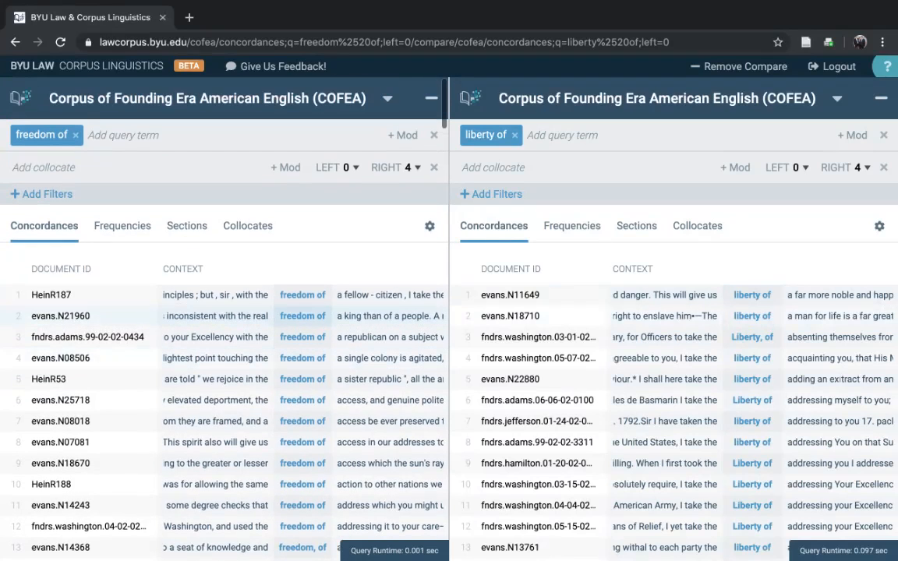
left_click(247, 225)
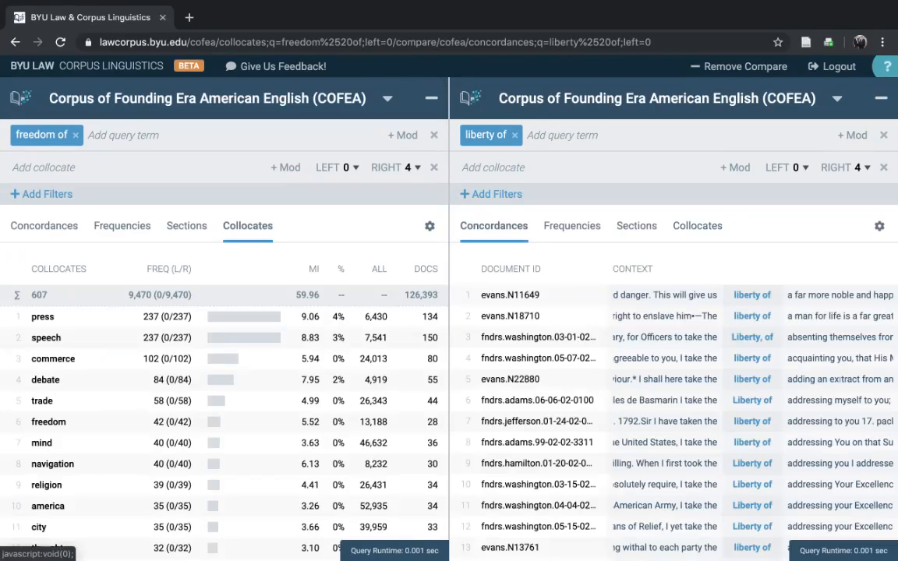
left_click(697, 225)
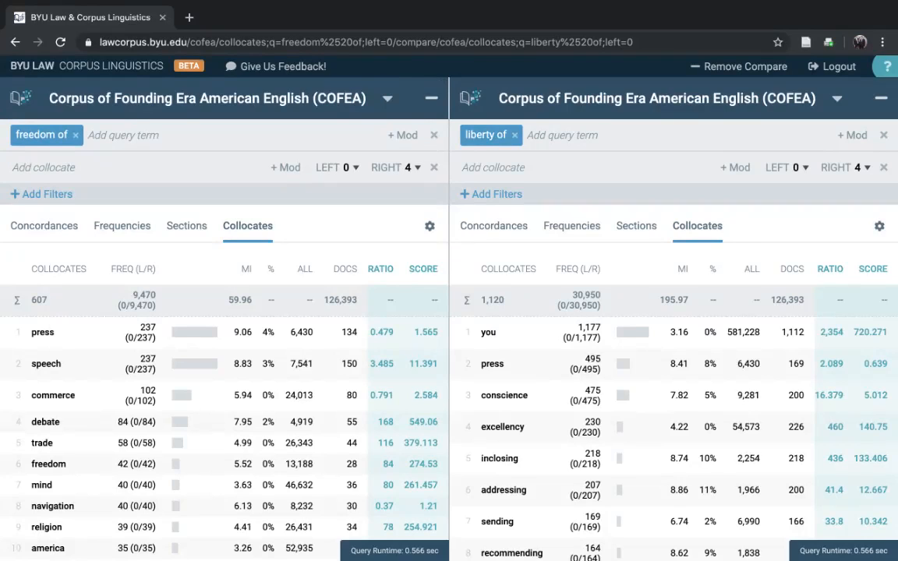
Enter the noun part-of-speech pattern */n as the collocate for the freedom of search
left_click(12, 167)
key("Tab")
key("space")
key("Down")
key("Down")
key("Down")
key("Down")
key("Down")
key("Down")
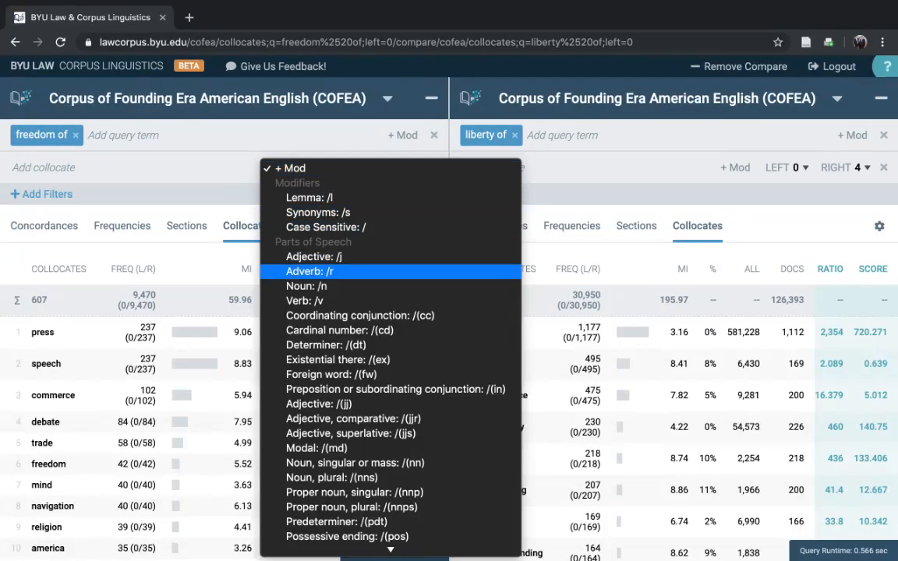
key("Return")
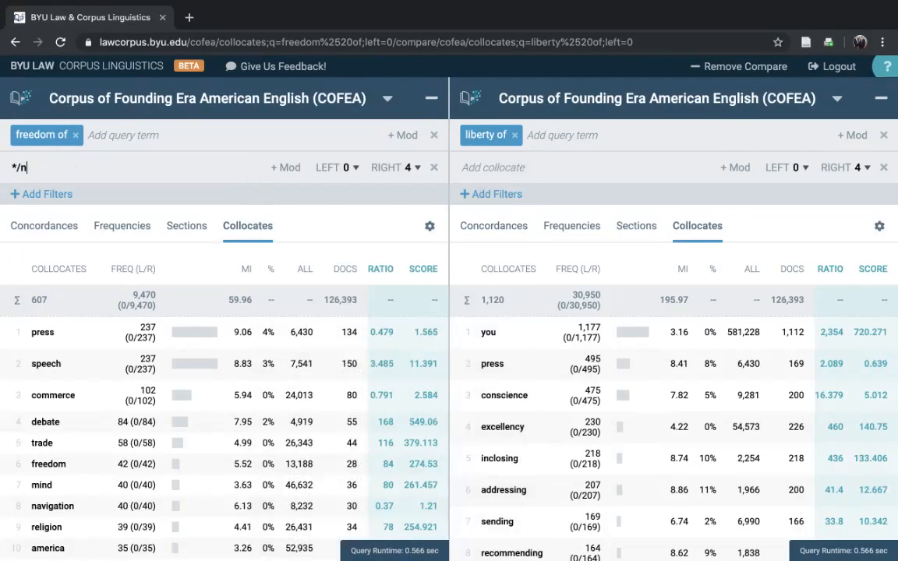
Enter the noun pattern */n as the collocate for the liberty of search and run that search
key("space")
key("Down")
key("Down")
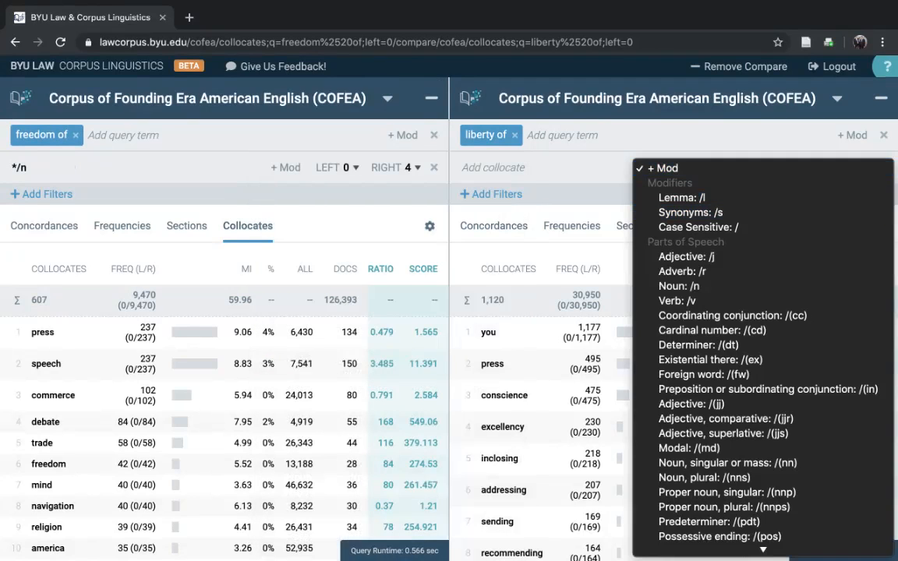
key("Down")
key("Down")
key("Down")
key("Down")
key("Return")
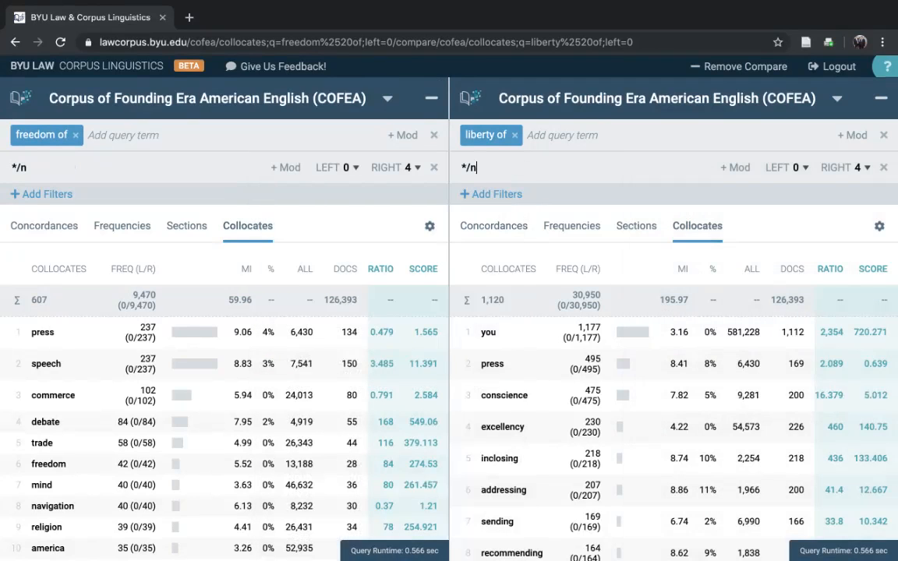
key("Return")
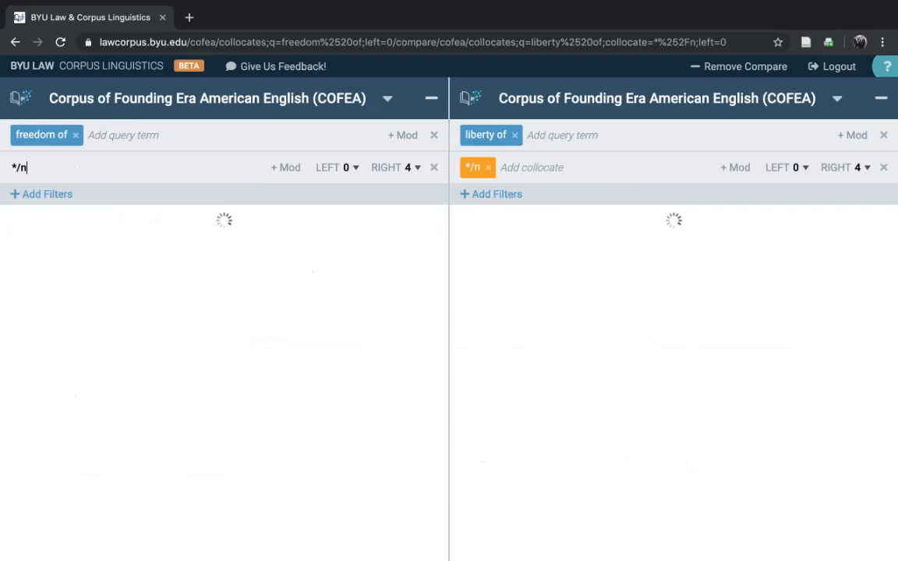